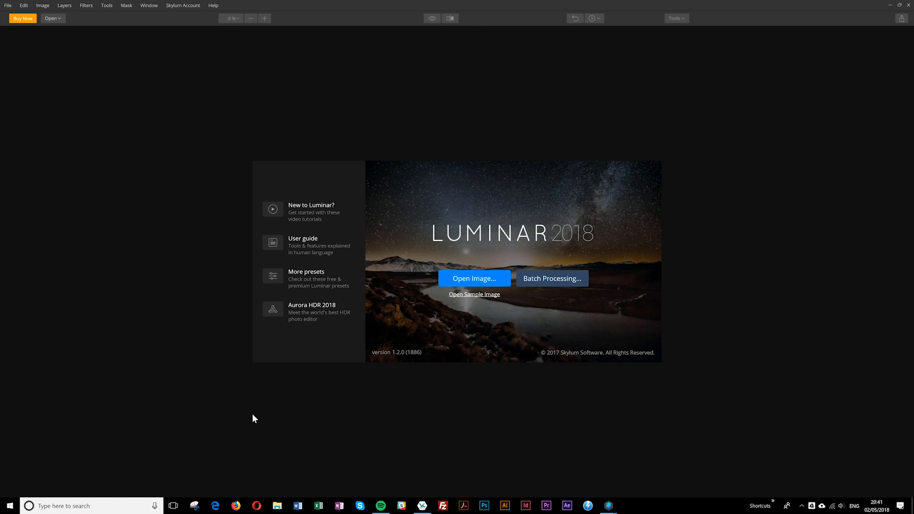
Open the raw photo _DSC3072.ARW from the Desktop folder.
{"action": "left_click", "coordinate": [495, 279]}
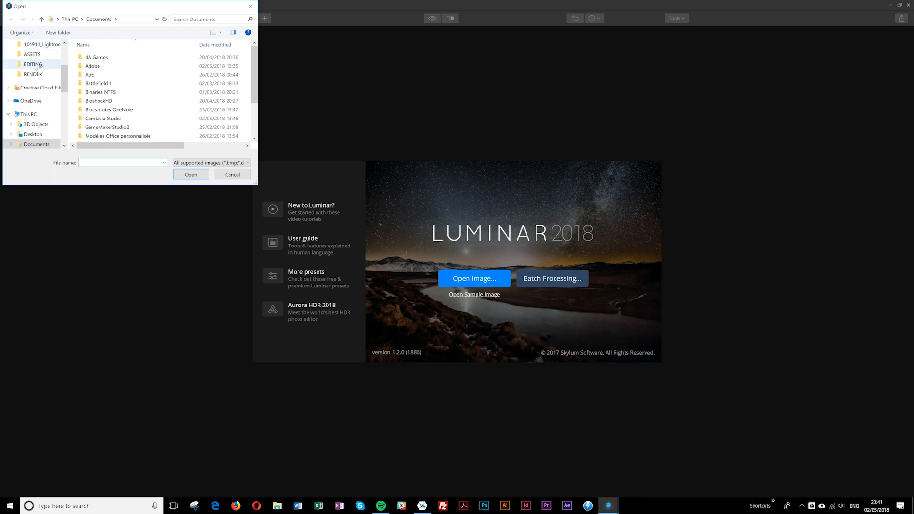
{"action": "left_click", "coordinate": [32, 135]}
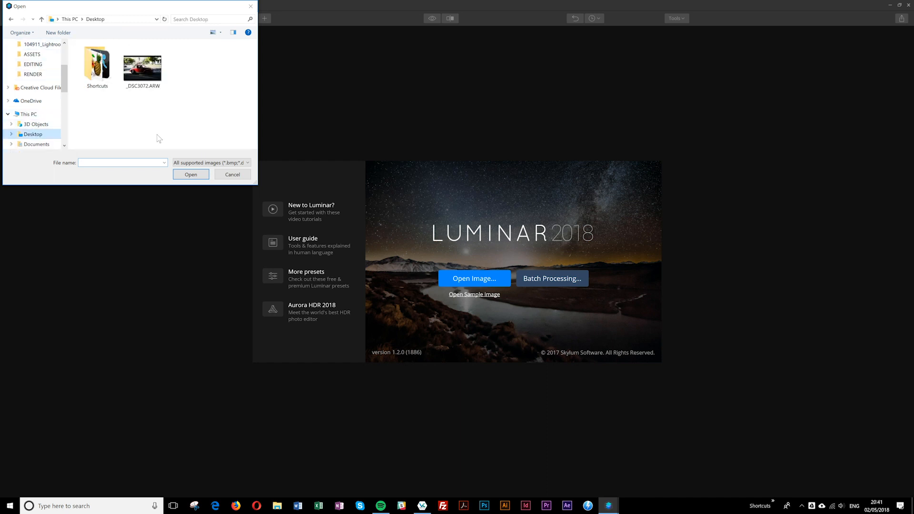
{"action": "left_click", "coordinate": [141, 69]}
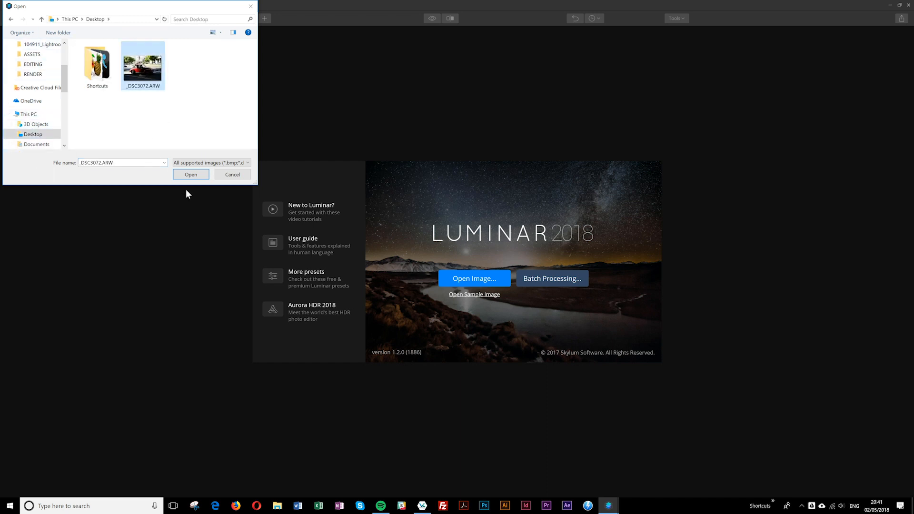
{"action": "left_click", "coordinate": [190, 175]}
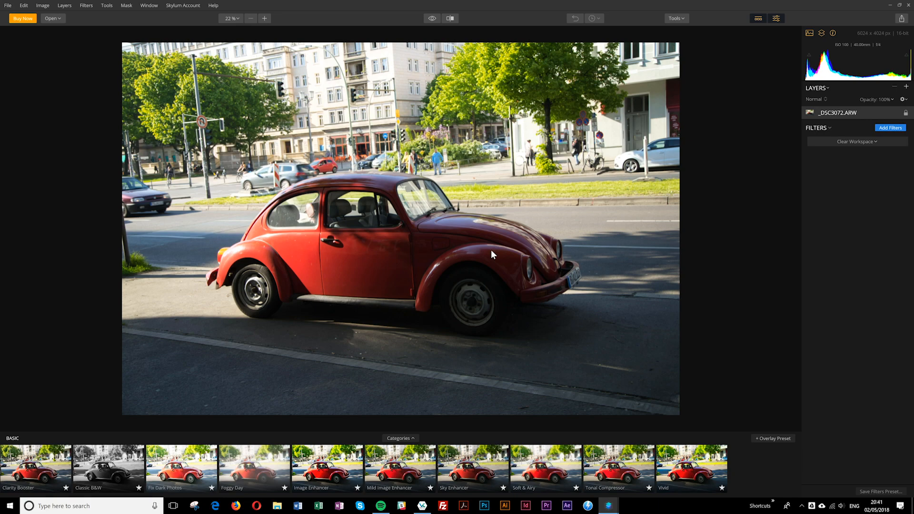
Inspect the red car's door and windows up close at 70% and check the split before/after comparison.
{"action": "scroll", "coordinate": [483, 244], "scroll_direction": "up", "scroll_amount": 2}
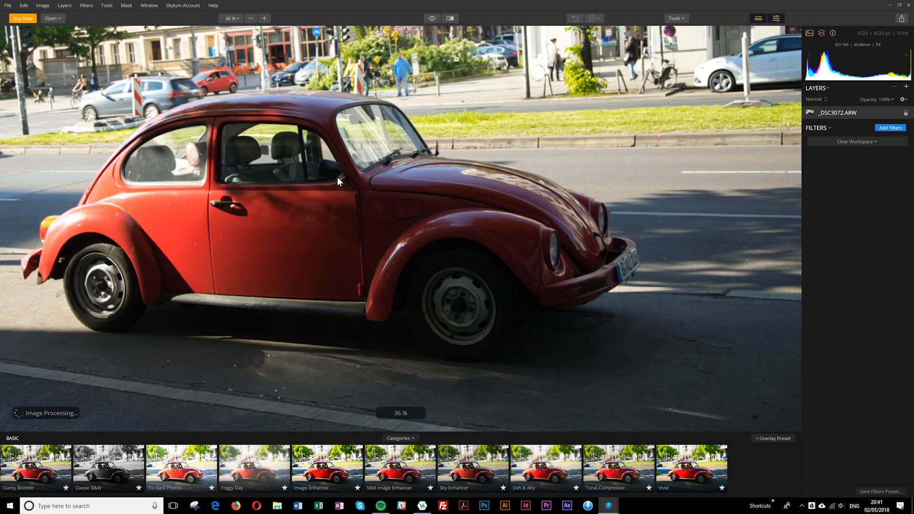
{"action": "left_click_drag", "start_coordinate": [338, 178], "coordinate": [407, 179]}
{"action": "scroll", "coordinate": [361, 299], "scroll_direction": "up", "scroll_amount": 1}
{"action": "scroll", "coordinate": [361, 299], "scroll_direction": "up", "scroll_amount": 3}
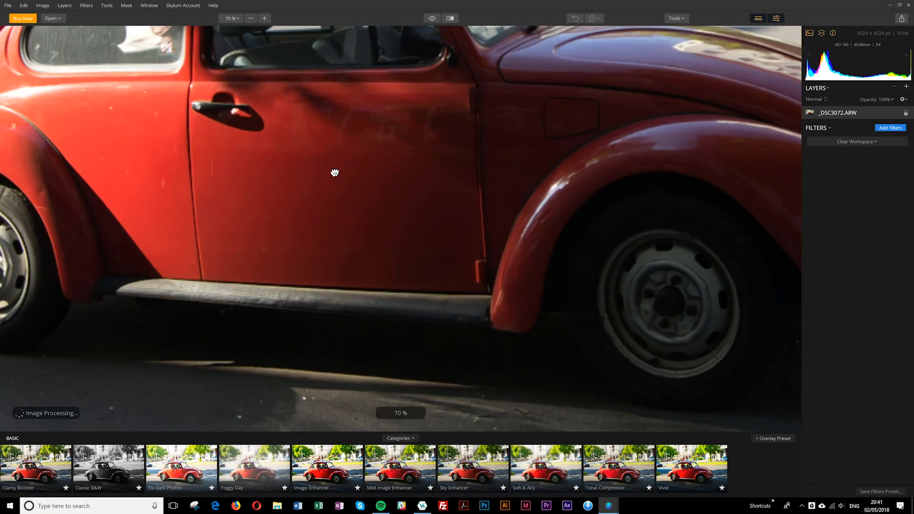
{"action": "left_click_drag", "start_coordinate": [337, 173], "coordinate": [453, 278]}
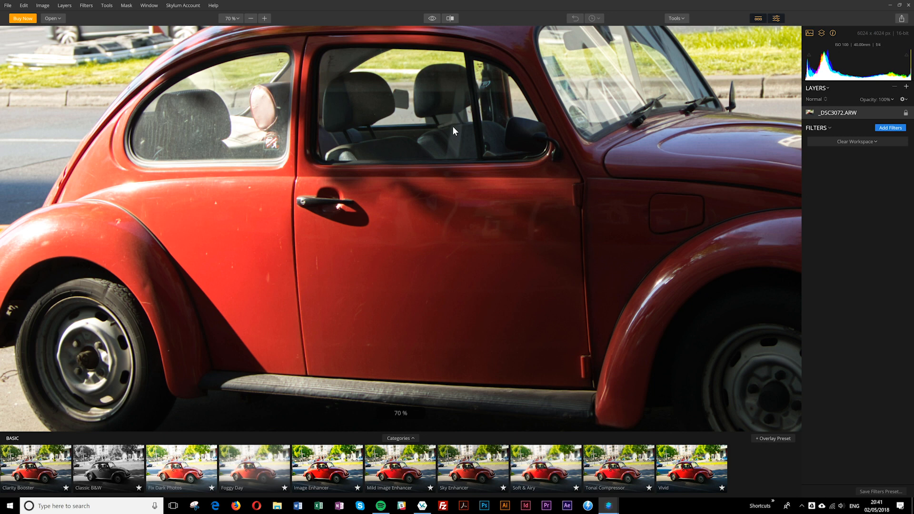
{"action": "left_click", "coordinate": [450, 18]}
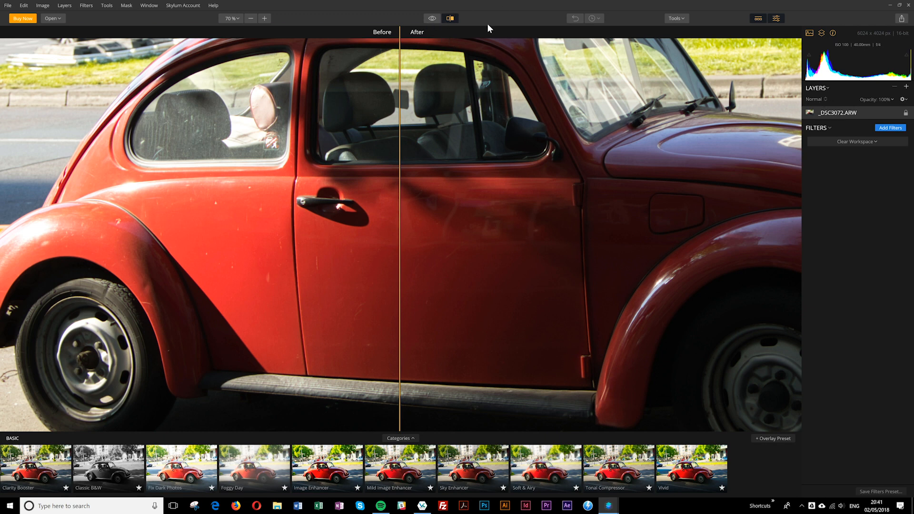
{"action": "left_click", "coordinate": [451, 18]}
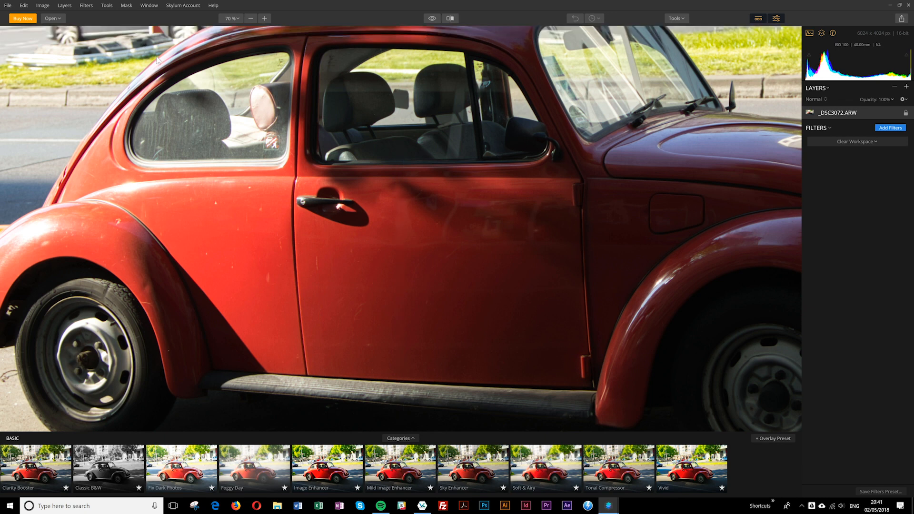
Change the interface language to French and accept the restart notice.
{"action": "left_click", "coordinate": [7, 6]}
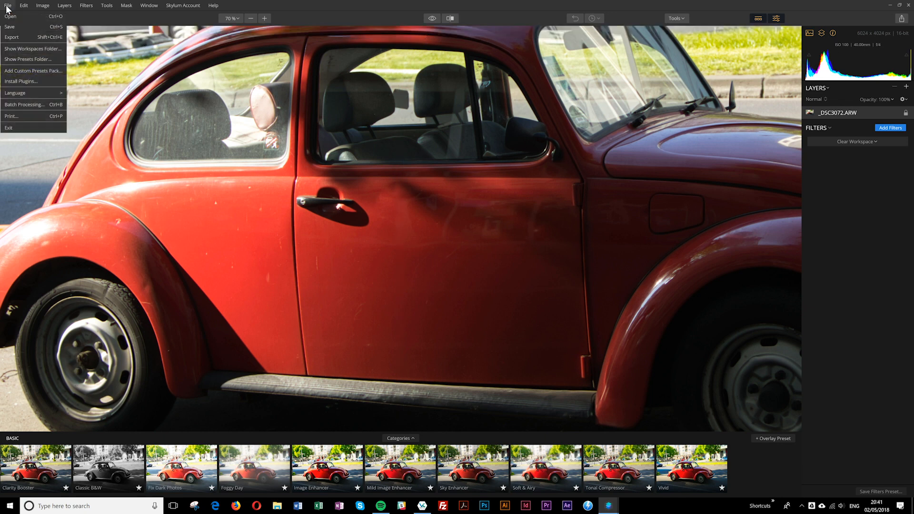
{"action": "mouse_move", "coordinate": [34, 95]}
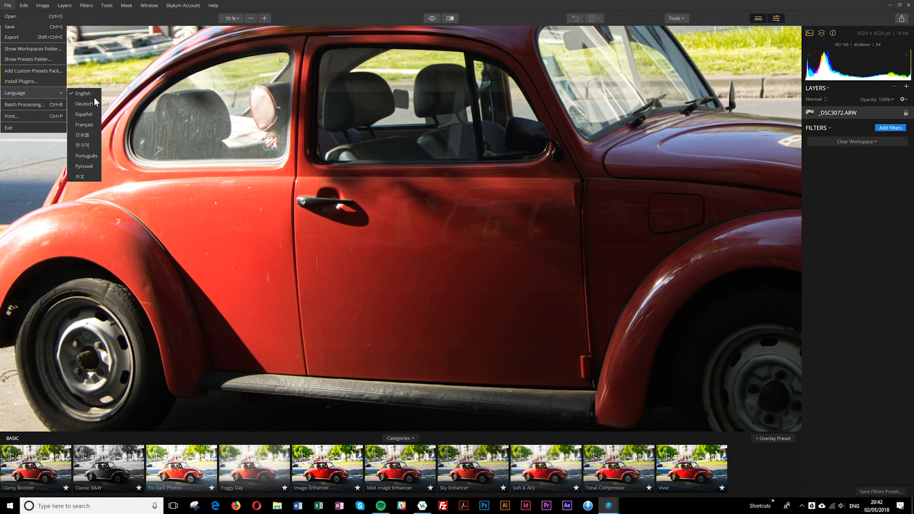
{"action": "left_click", "coordinate": [83, 114]}
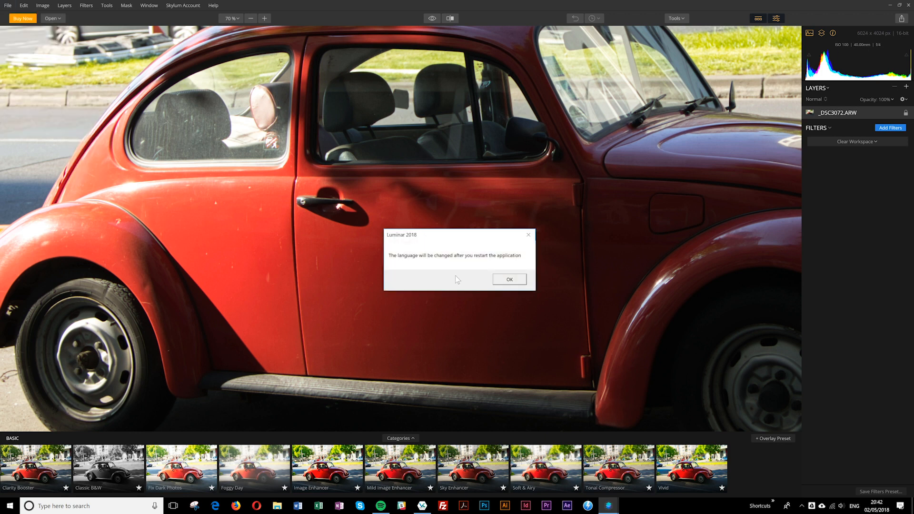
{"action": "key", "text": "Return"}
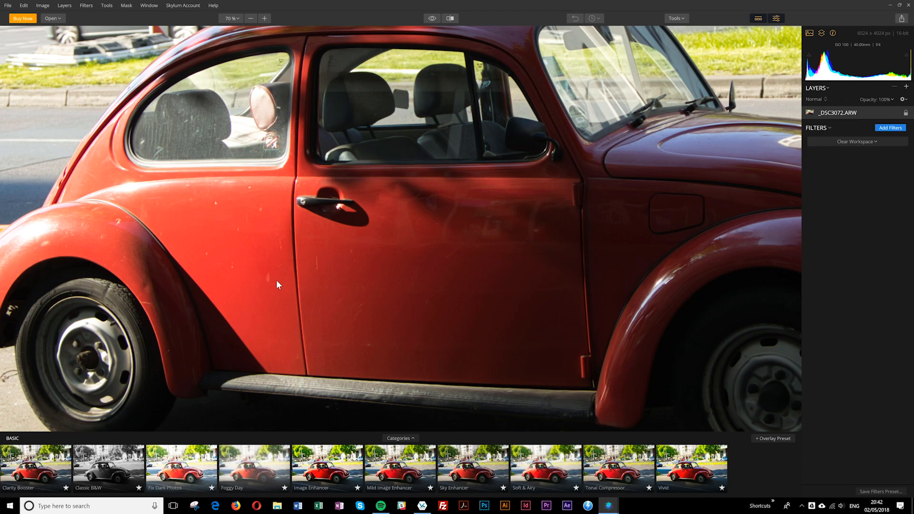
Close Luminar 2018 and relaunch it from the desktop to apply the language change.
{"action": "left_click", "coordinate": [908, 6]}
{"action": "right_click", "coordinate": [14, 106]}
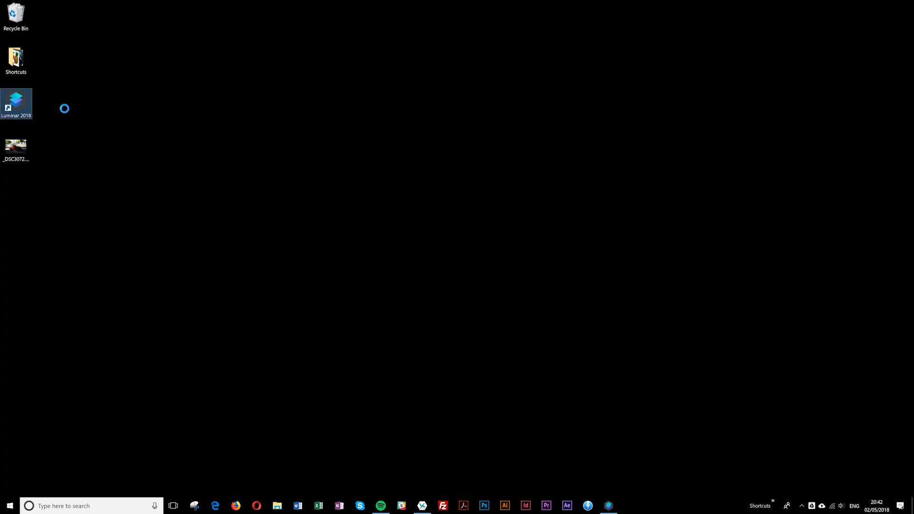
{"action": "left_click", "coordinate": [63, 107]}
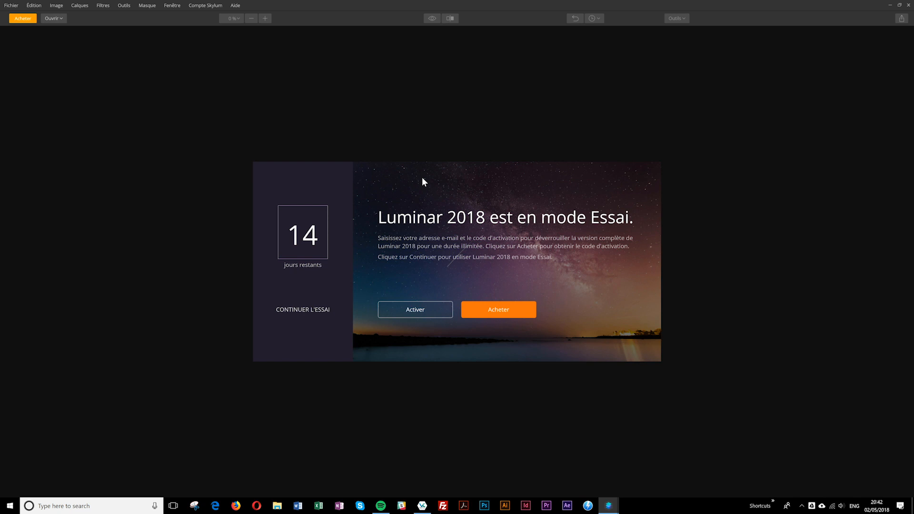
Continue in trial mode and open _DSC3072.ARW from the Desktop.
{"action": "left_click", "coordinate": [316, 312]}
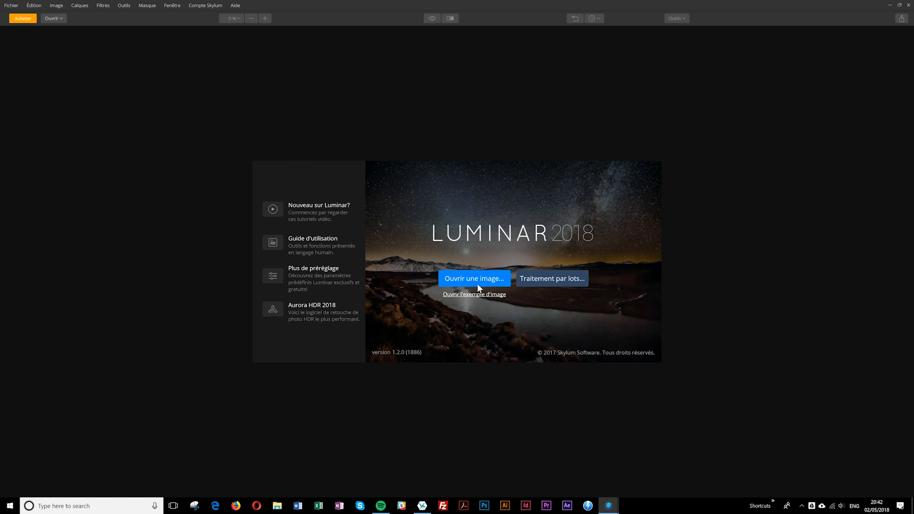
{"action": "left_click", "coordinate": [451, 280]}
{"action": "double_click", "coordinate": [160, 76]}
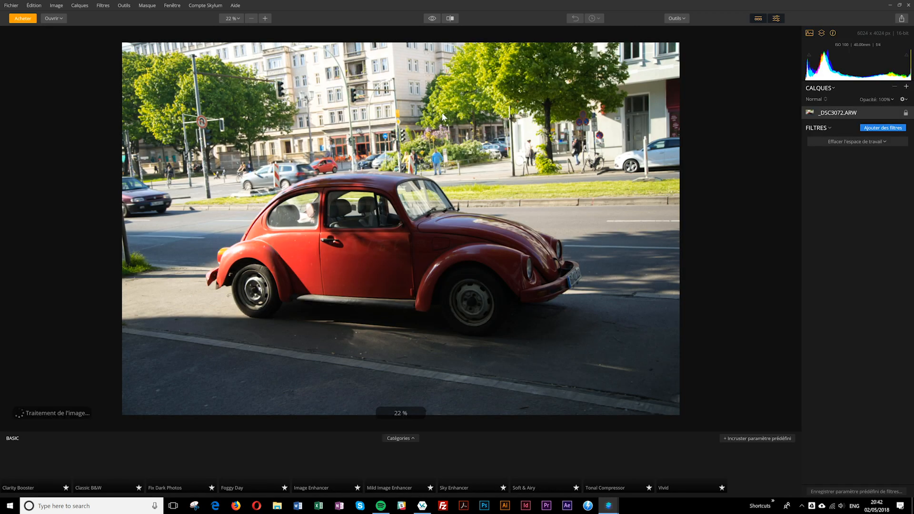
Review the layer merging options and the kinds of layers that can be added to the photo.
{"action": "left_click", "coordinate": [833, 88]}
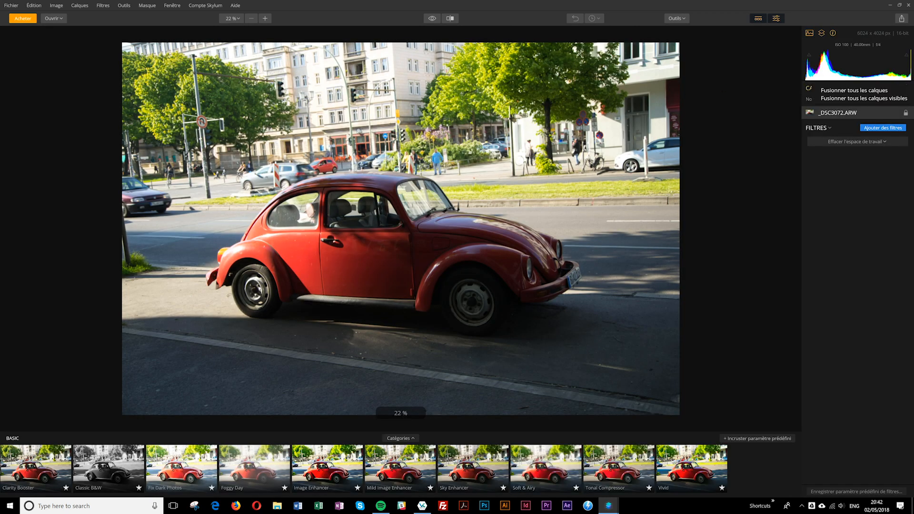
{"action": "left_click", "coordinate": [904, 113]}
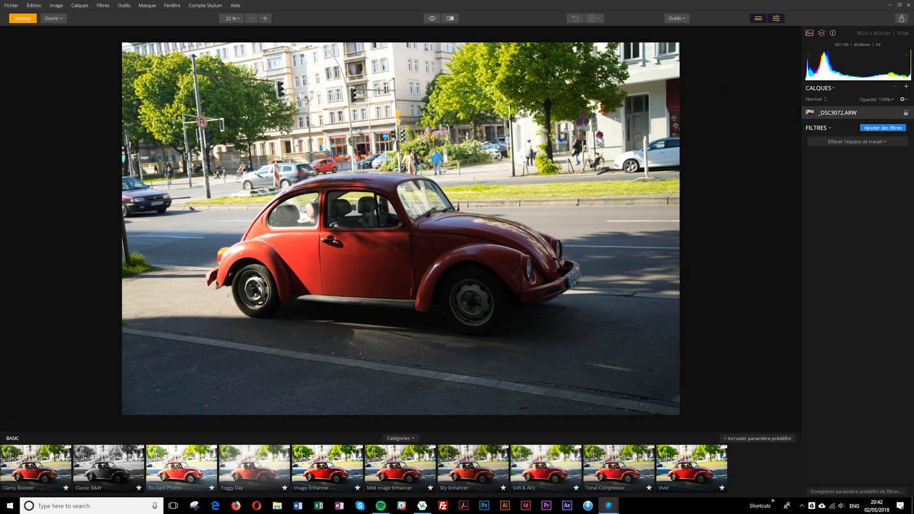
{"action": "left_click", "coordinate": [906, 86]}
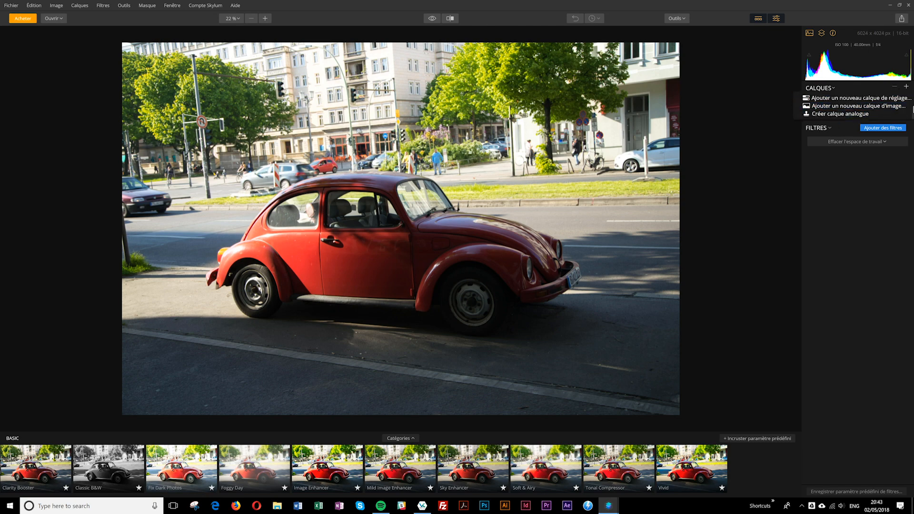
{"action": "left_click", "coordinate": [855, 179]}
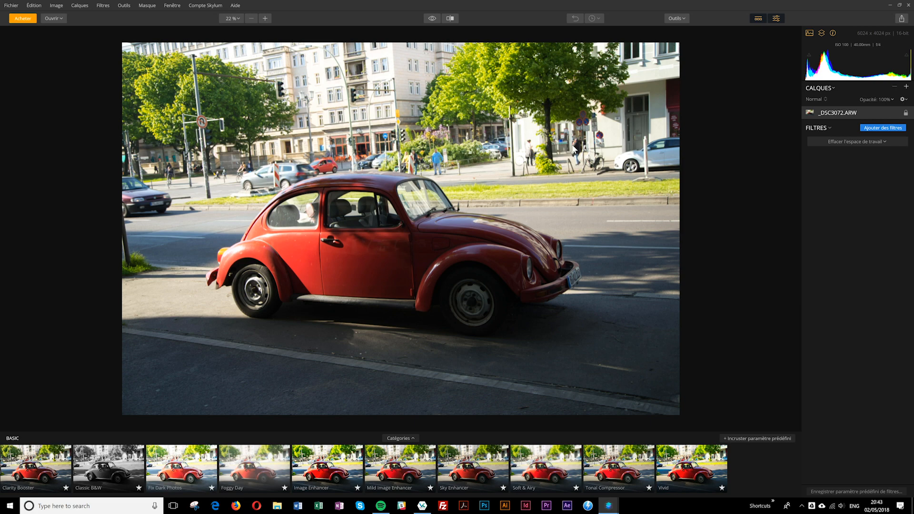
Stretch the photo with Free Transform, bring it back to about 6014 × 4010 px, and apply the transformation.
{"action": "left_click", "coordinate": [676, 18]}
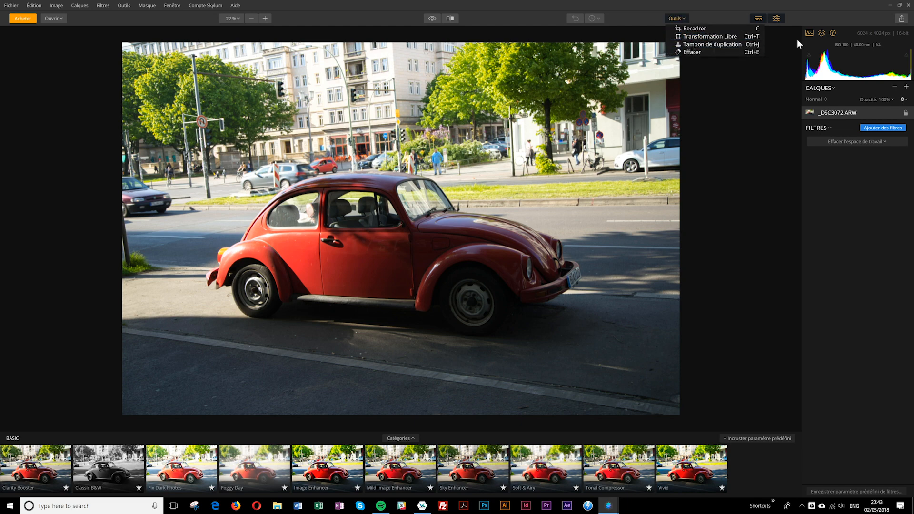
{"action": "left_click", "coordinate": [707, 37]}
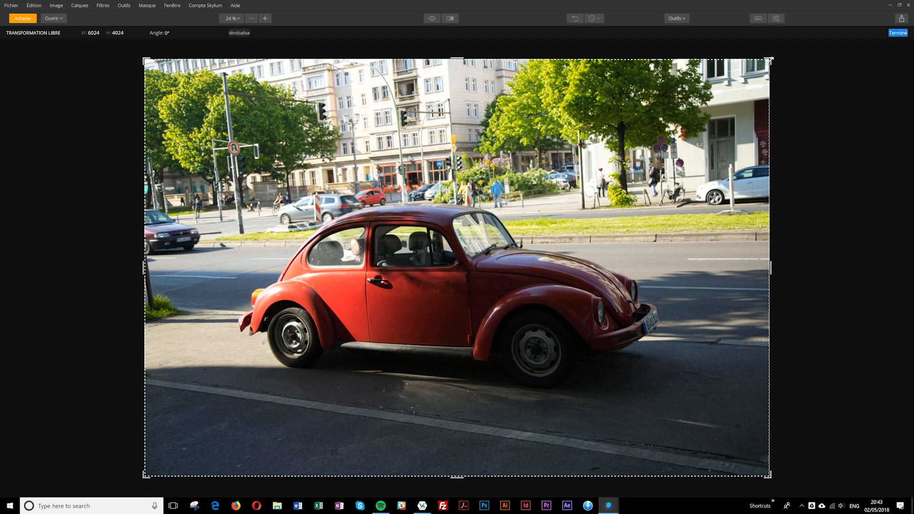
{"action": "left_click_drag", "start_coordinate": [768, 60], "coordinate": [808, 112]}
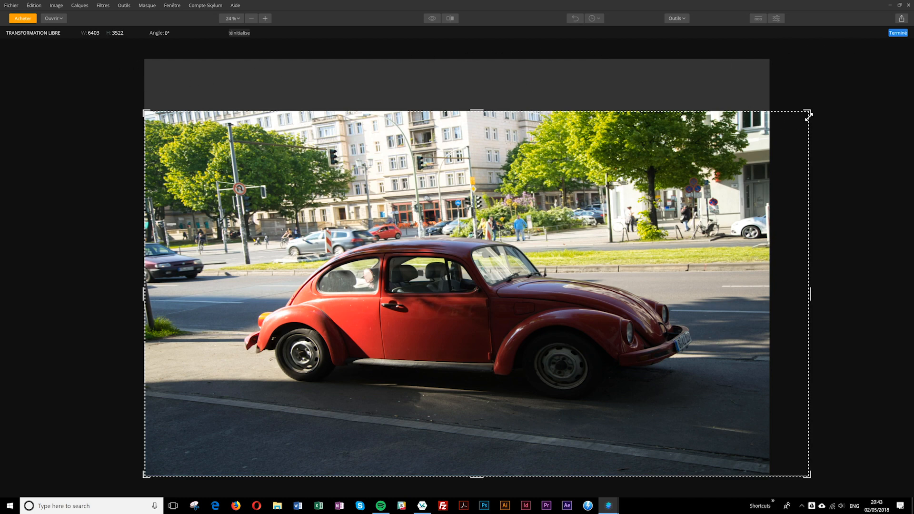
{"action": "left_click_drag", "start_coordinate": [807, 113], "coordinate": [770, 66]}
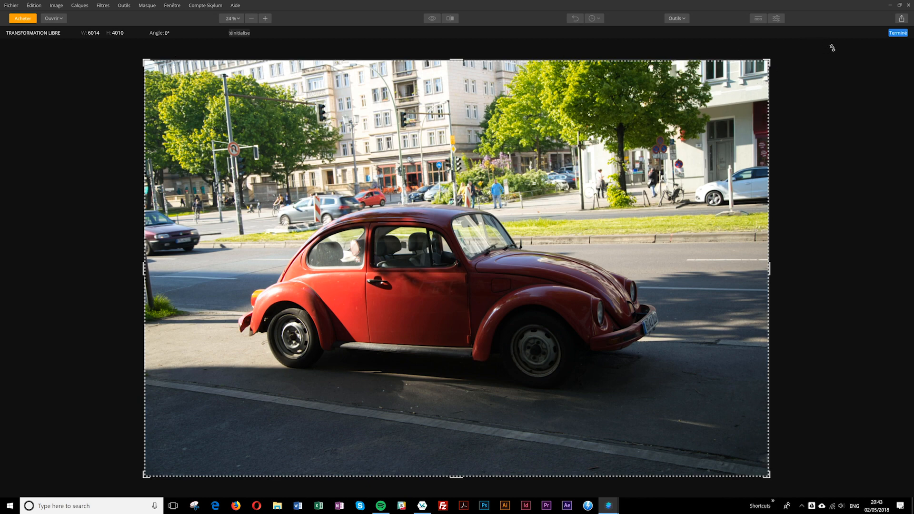
{"action": "left_click", "coordinate": [899, 33]}
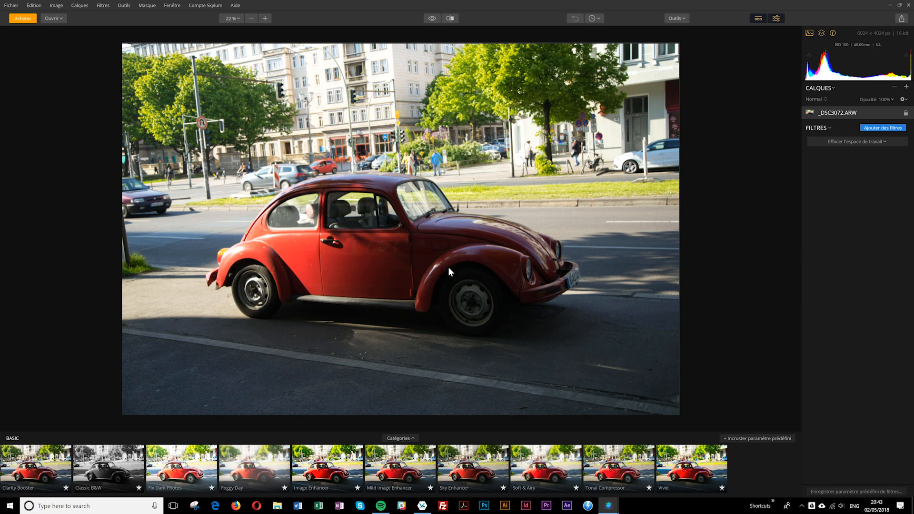
Load _DSC3072.ARW from the Desktop into batch processing and continue to the batch settings.
{"action": "left_click", "coordinate": [12, 6]}
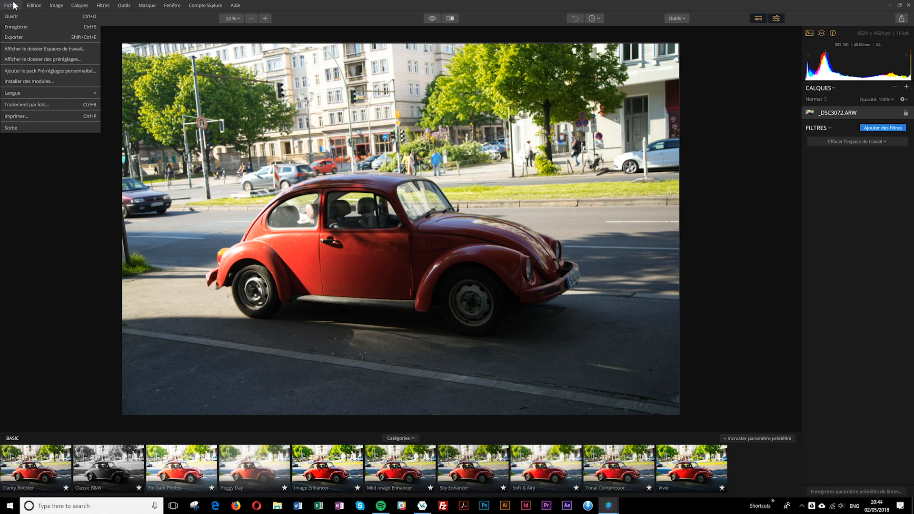
{"action": "left_click", "coordinate": [40, 104]}
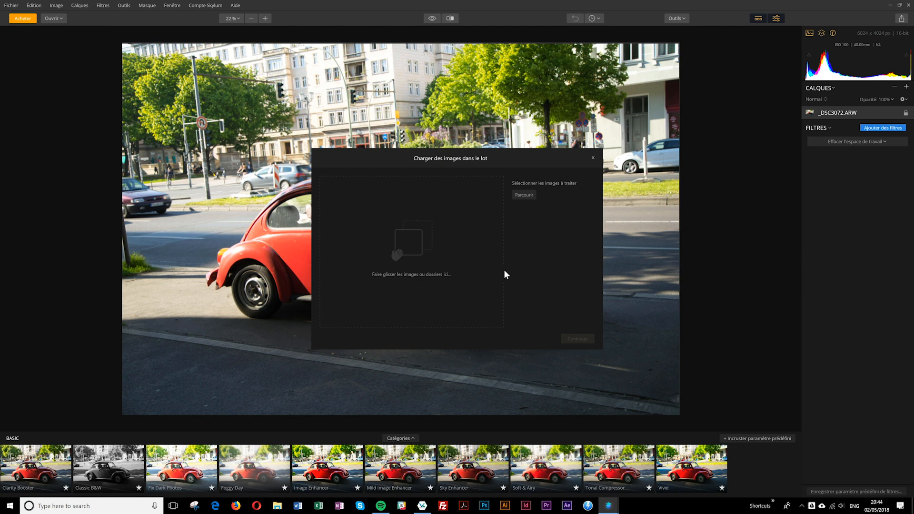
{"action": "left_click", "coordinate": [524, 194]}
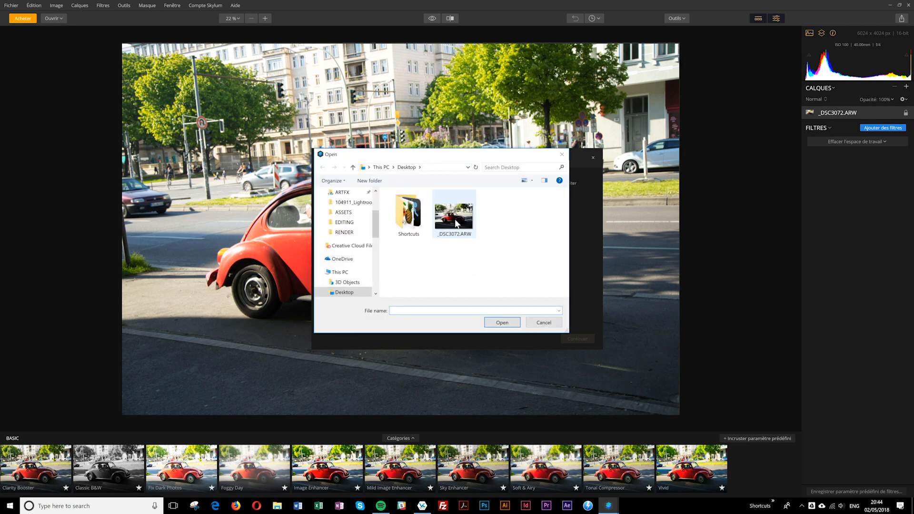
{"action": "double_click", "coordinate": [455, 219]}
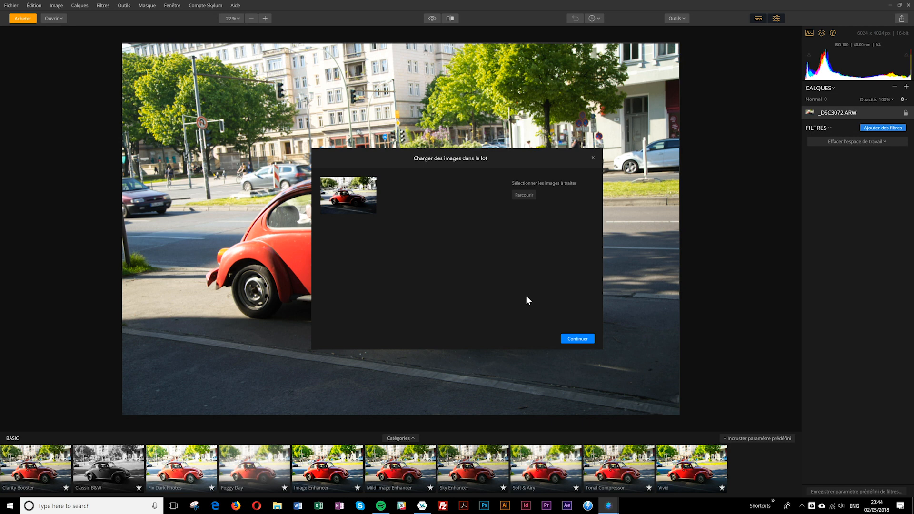
{"action": "left_click", "coordinate": [565, 339]}
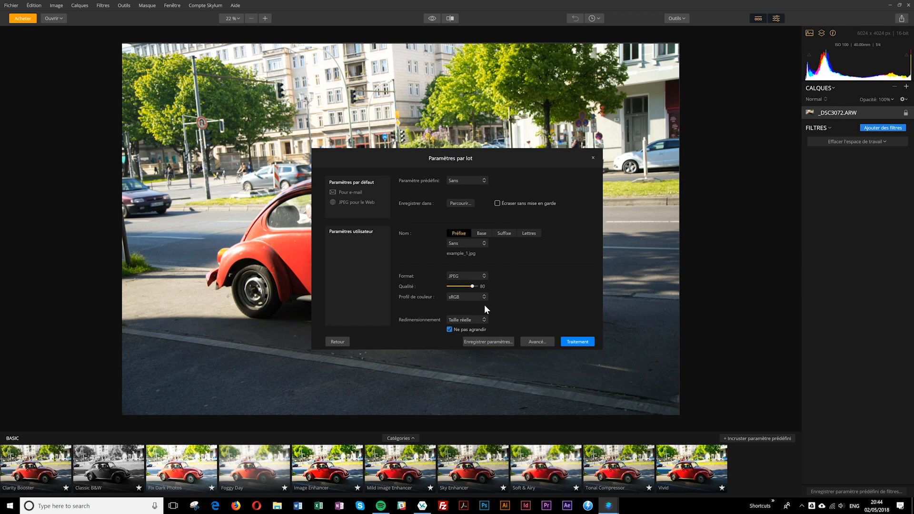
Review the preset categories and output file formats offered in the batch settings without changing them.
{"action": "left_click", "coordinate": [482, 182]}
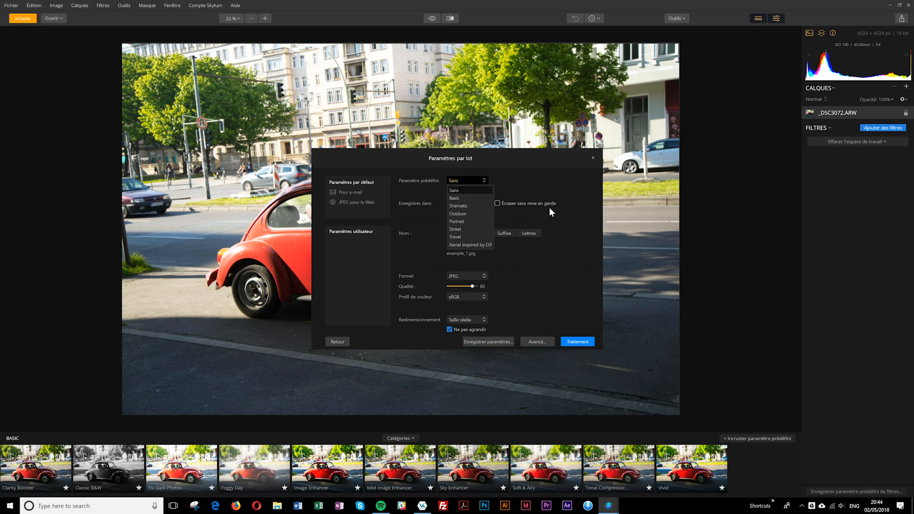
{"action": "left_click", "coordinate": [505, 185]}
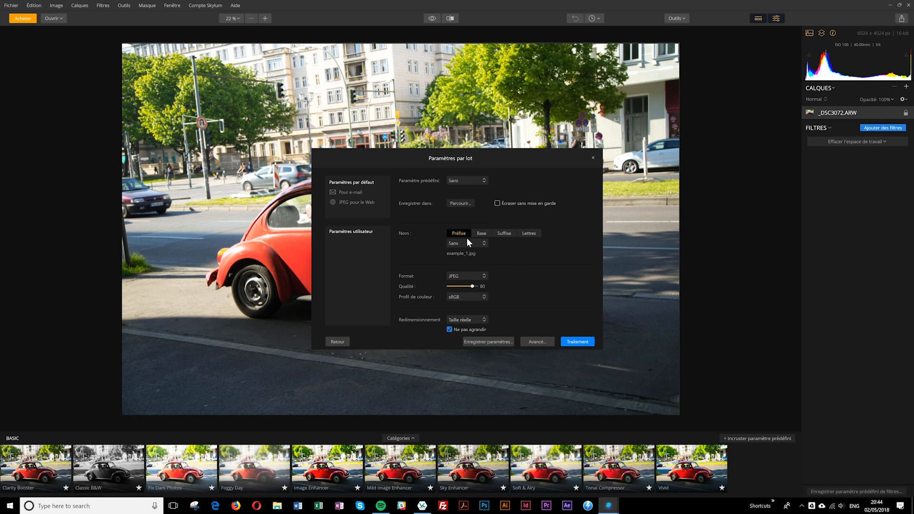
{"action": "left_click", "coordinate": [475, 277]}
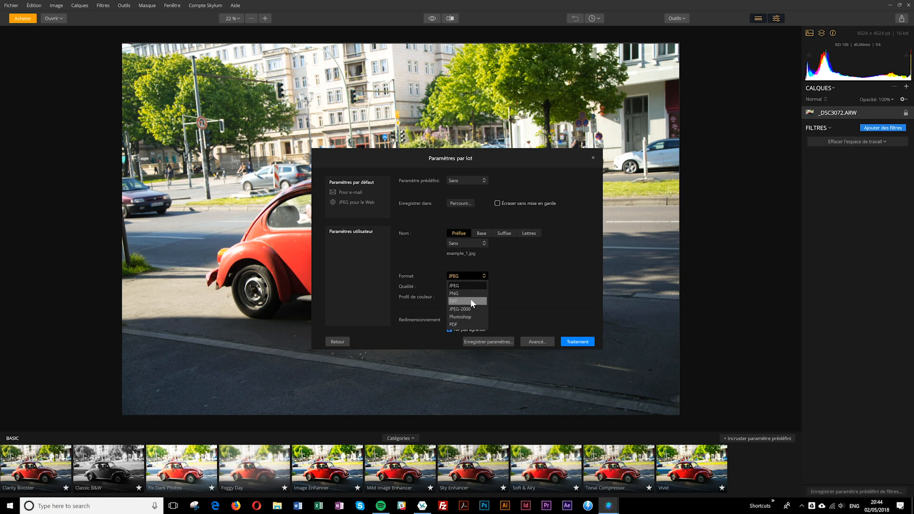
{"action": "left_click", "coordinate": [530, 284]}
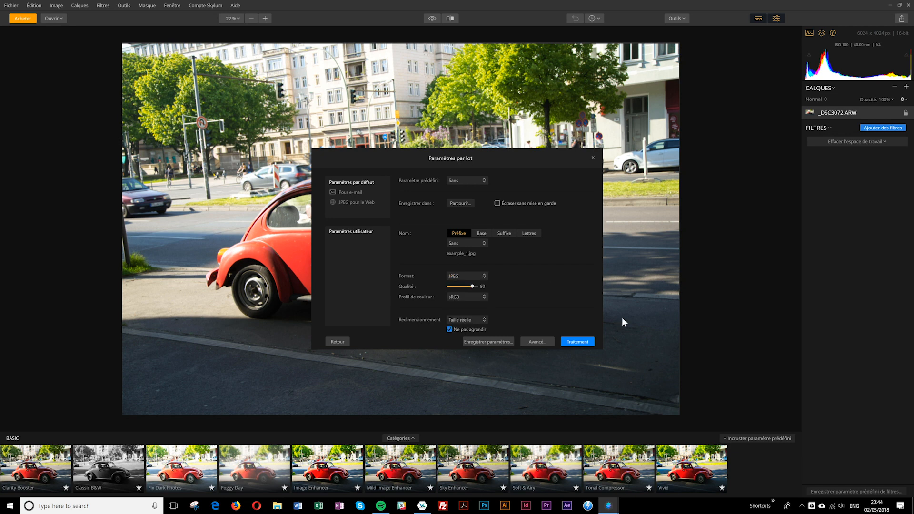
Review the advanced sharpening levels offered in the batch settings without changing them, and close batch processing.
{"action": "left_click", "coordinate": [488, 342]}
{"action": "left_click", "coordinate": [376, 309]}
{"action": "left_click", "coordinate": [553, 342]}
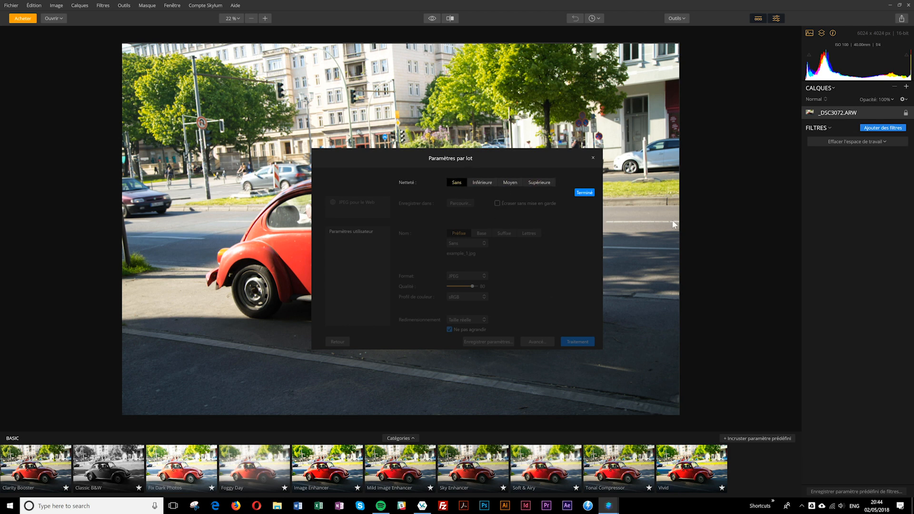
{"action": "left_click", "coordinate": [584, 192]}
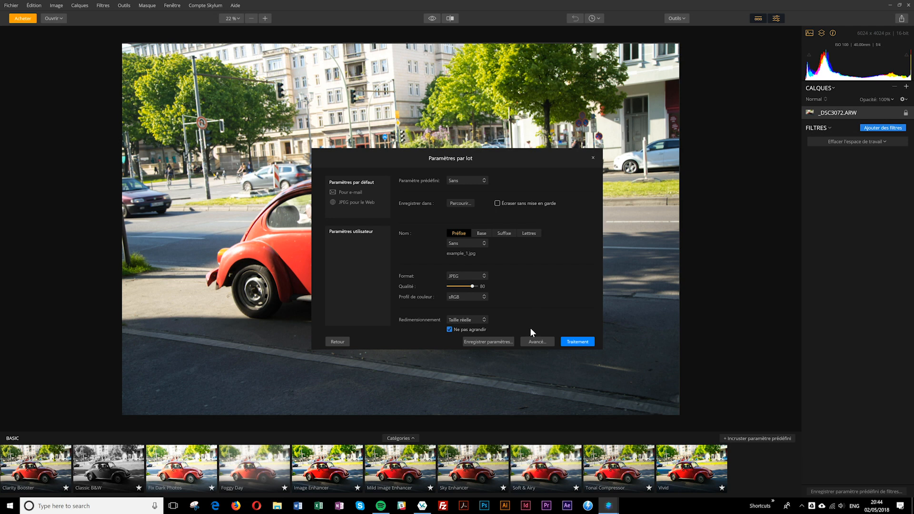
{"action": "left_click", "coordinate": [538, 342]}
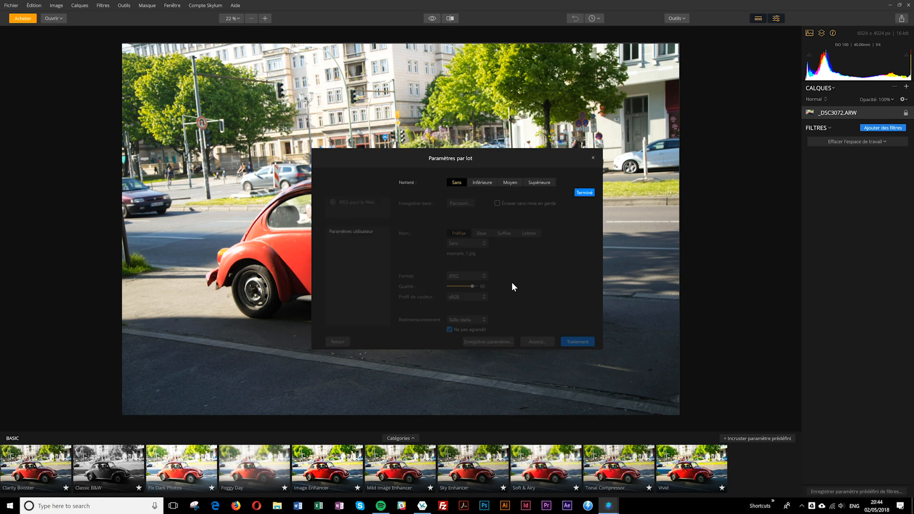
{"action": "left_click", "coordinate": [590, 192]}
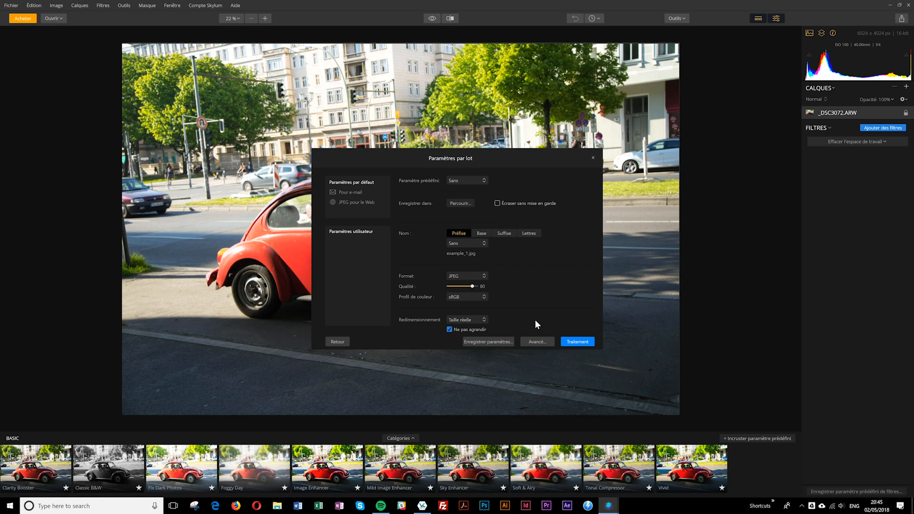
{"action": "left_click", "coordinate": [538, 341]}
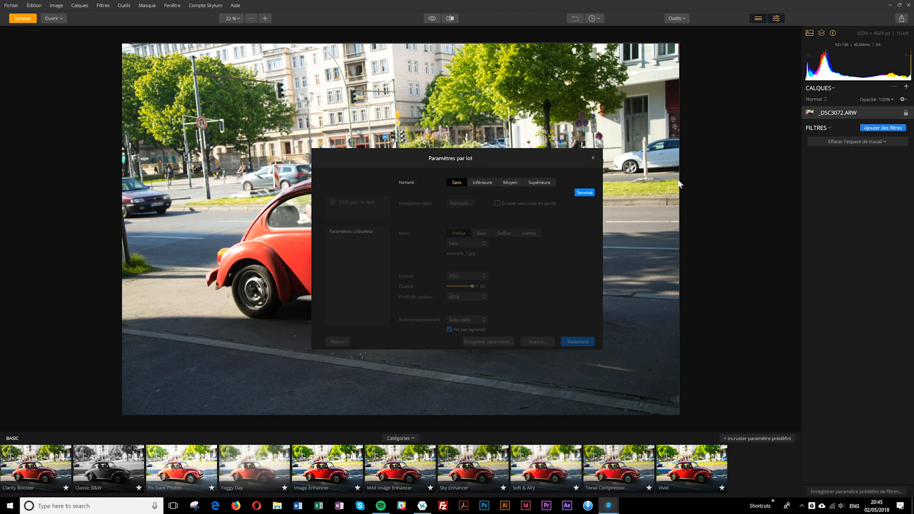
{"action": "left_click", "coordinate": [593, 158]}
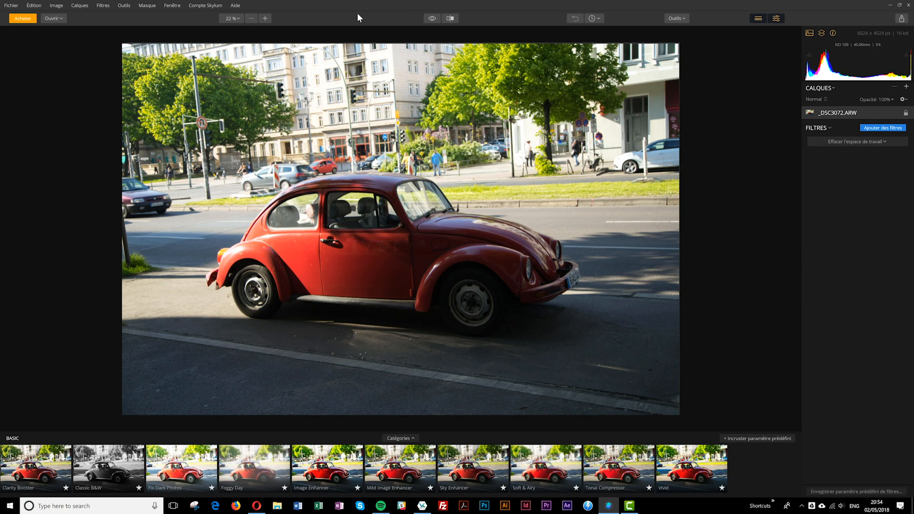
Add the Développement RAW filter to the photo and review its adjustment, lens and transform settings.
{"action": "left_click", "coordinate": [874, 129]}
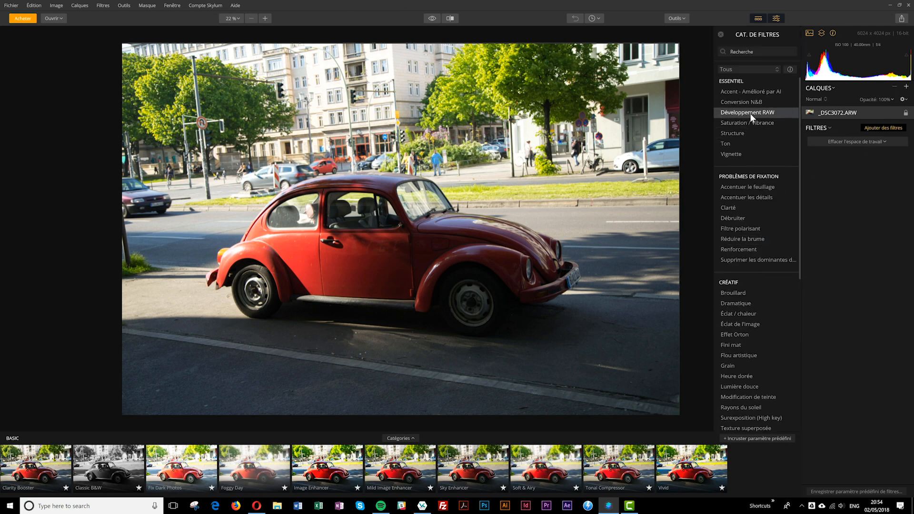
{"action": "left_click", "coordinate": [750, 113]}
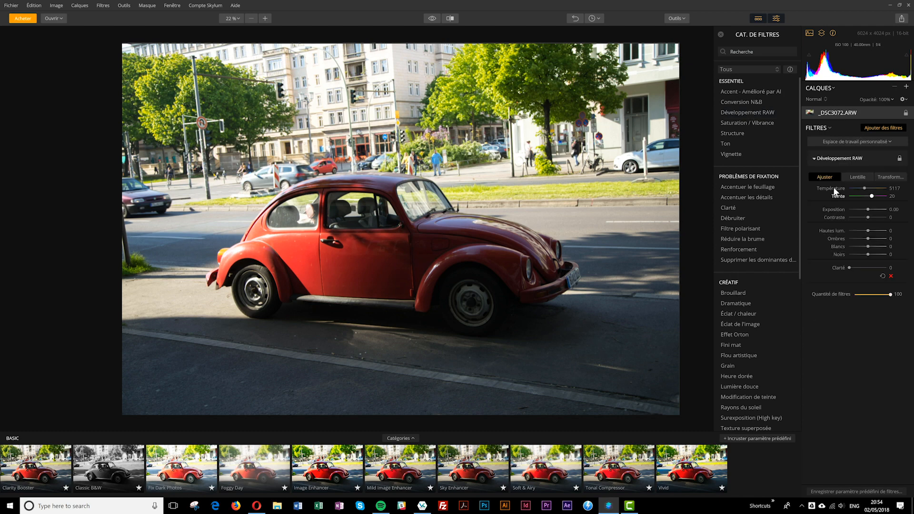
{"action": "left_click", "coordinate": [854, 176]}
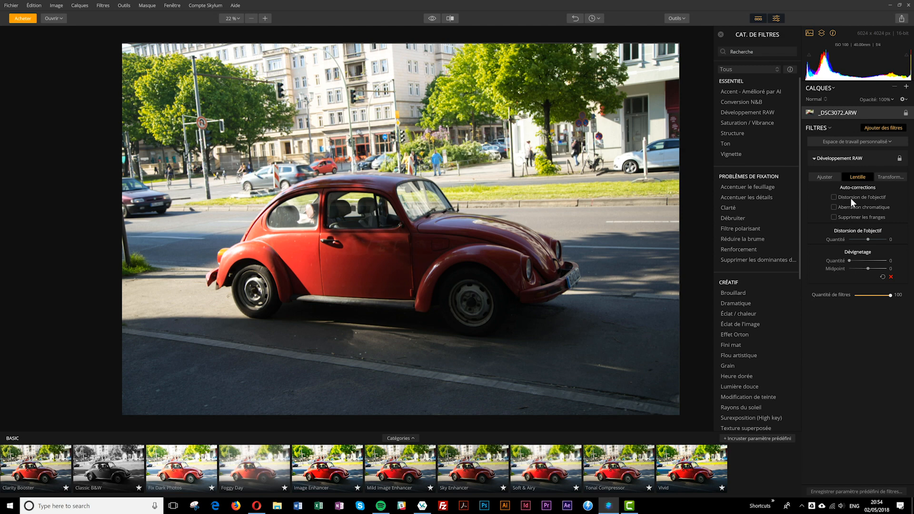
{"action": "left_click", "coordinate": [889, 176]}
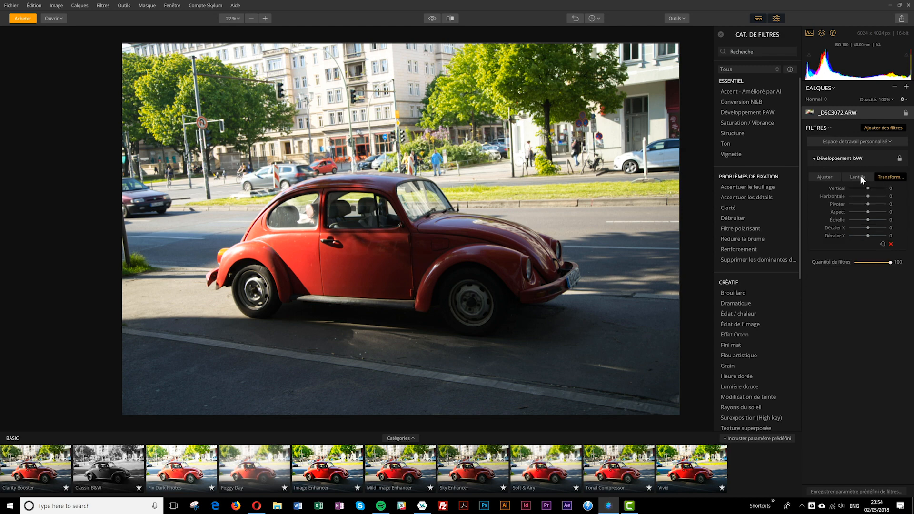
Enable the Distorsion de l'objectif, Aberration chromatique and Supprimer les franges lens auto-corrections, and close the filter catalogue.
{"action": "left_click", "coordinate": [860, 176]}
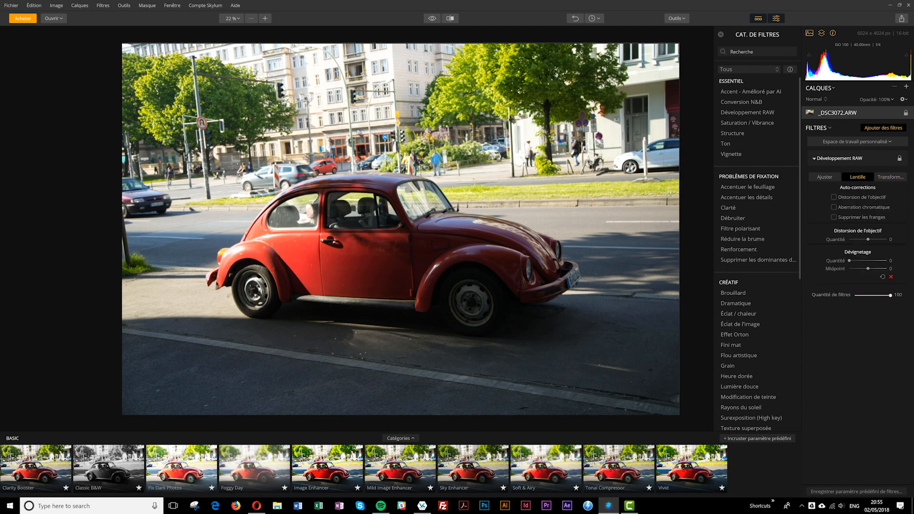
{"action": "left_click", "coordinate": [833, 197]}
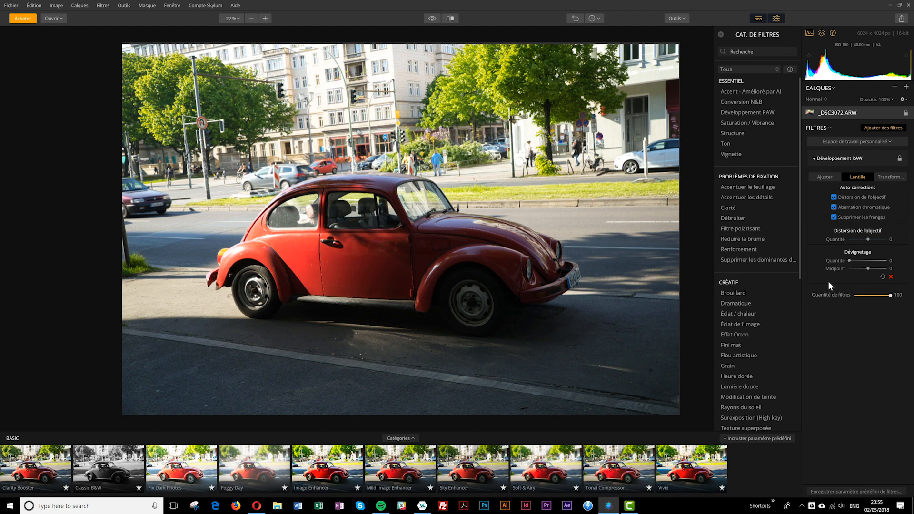
{"action": "left_click", "coordinate": [721, 34]}
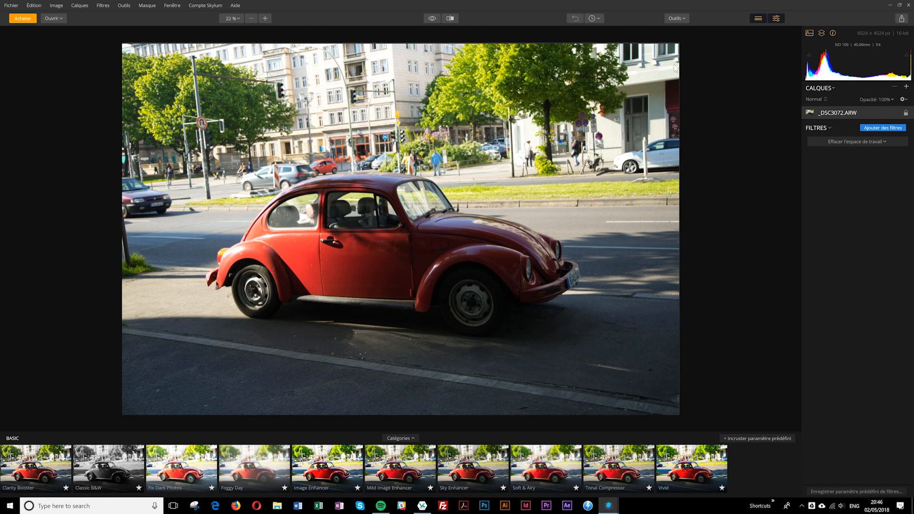
Inspect the front of the red car at about 52 % in full-screen preview and return to the normal workspace.
{"action": "key", "text": "f"}
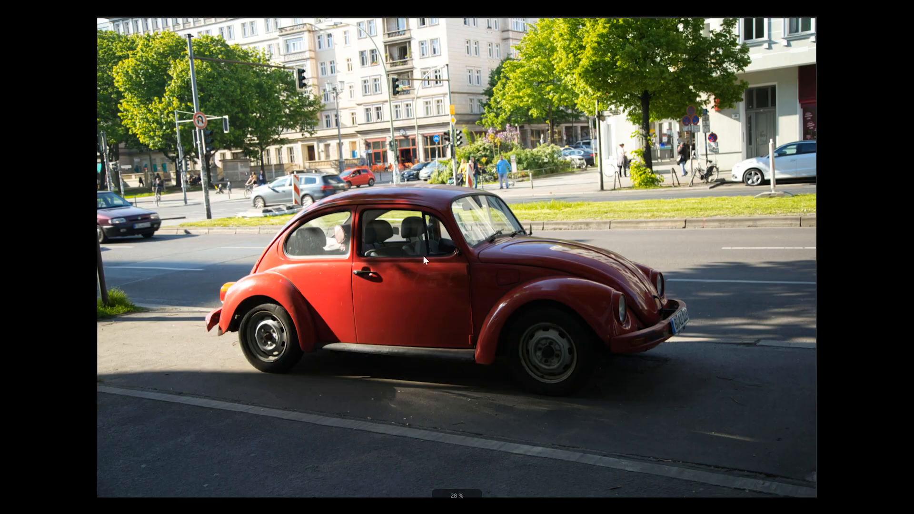
{"action": "scroll", "coordinate": [423, 255], "scroll_direction": "up", "scroll_amount": 3}
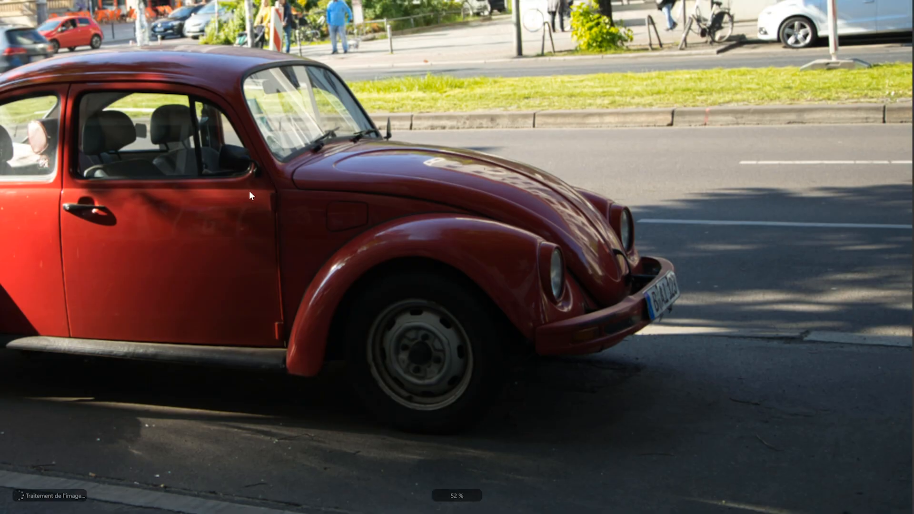
{"action": "left_click_drag", "start_coordinate": [250, 191], "coordinate": [373, 201]}
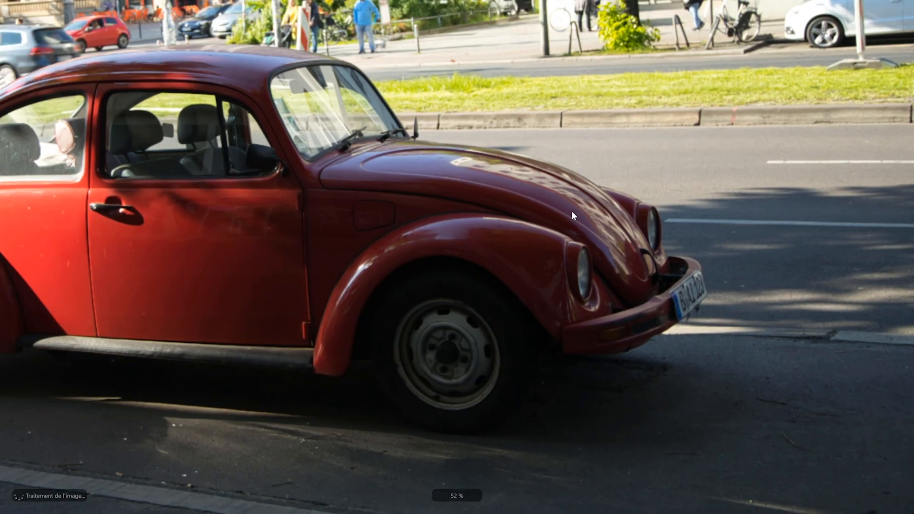
{"action": "key", "text": "f"}
{"action": "key", "text": "f"}
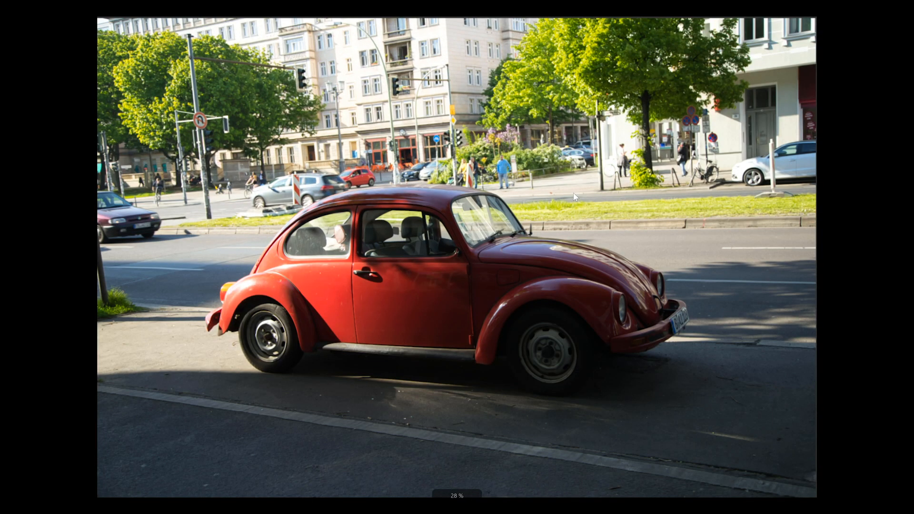
{"action": "key", "text": "f"}
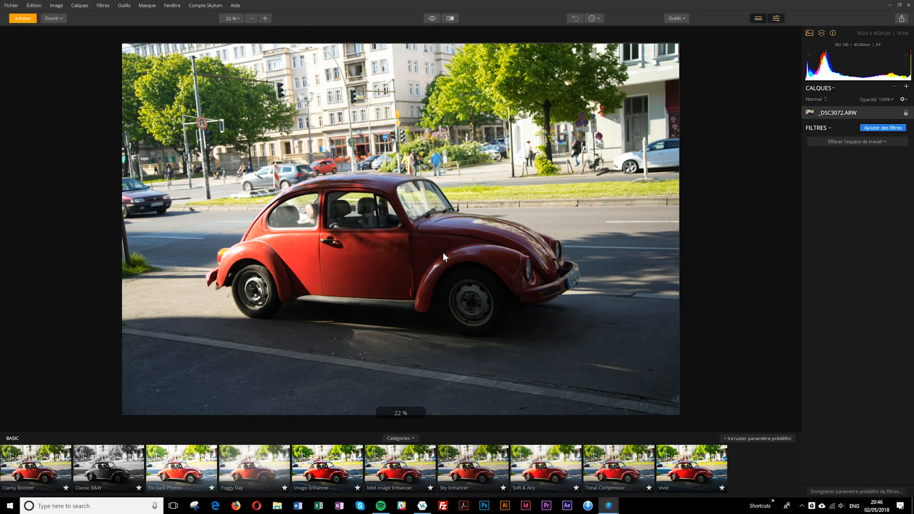
Examine the car's door and front wheel at up to about 99 % magnification, and view the whole photo in full-screen preview.
{"action": "scroll", "coordinate": [443, 253], "scroll_direction": "up", "scroll_amount": 2}
{"action": "scroll", "coordinate": [444, 252], "scroll_direction": "down", "scroll_amount": 1}
{"action": "scroll", "coordinate": [446, 254], "scroll_direction": "up", "scroll_amount": 1}
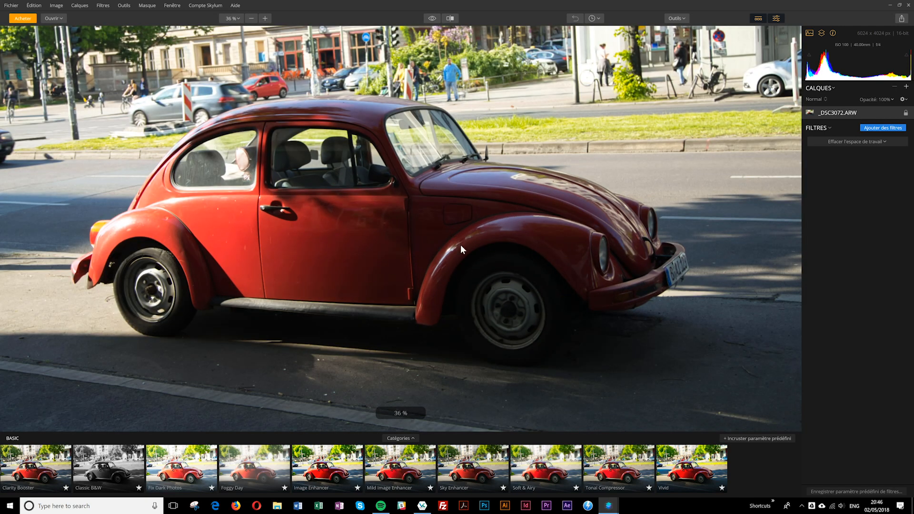
{"action": "scroll", "coordinate": [478, 317], "scroll_direction": "up", "scroll_amount": 2}
{"action": "scroll", "coordinate": [479, 337], "scroll_direction": "up", "scroll_amount": 1}
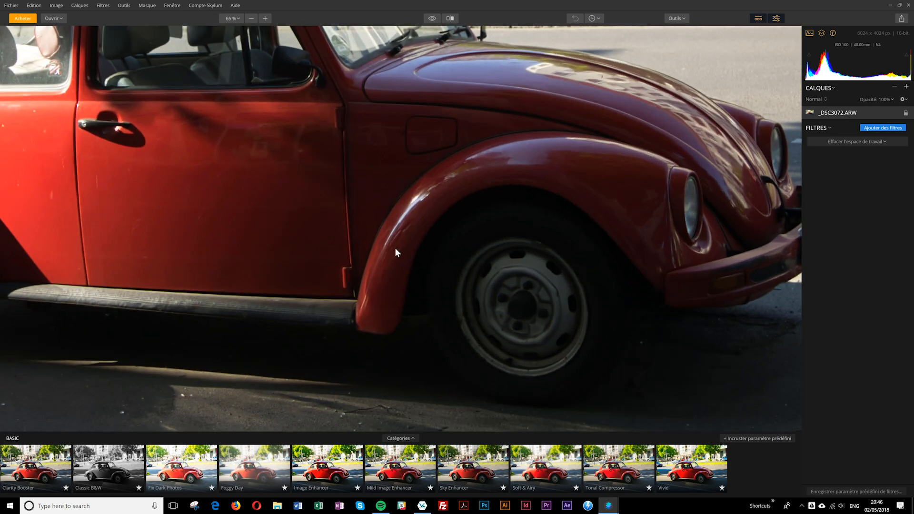
{"action": "scroll", "coordinate": [385, 249], "scroll_direction": "down", "scroll_amount": 4}
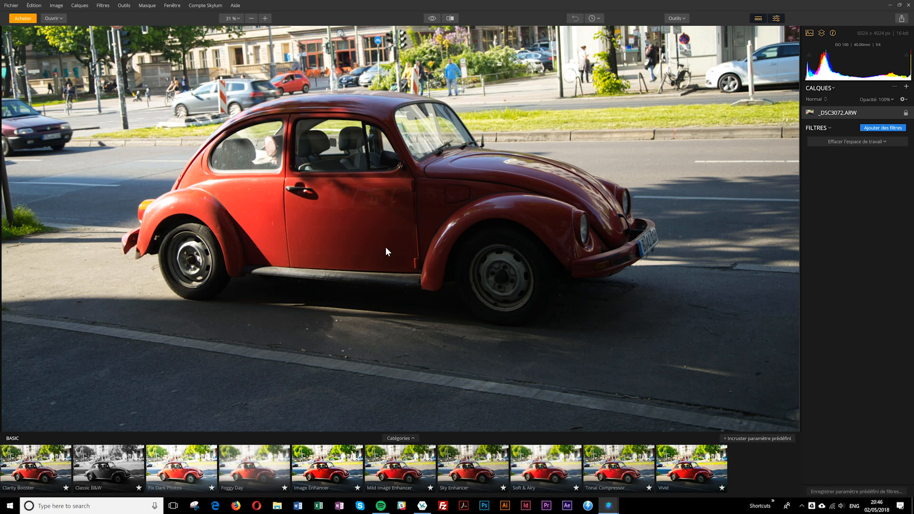
{"action": "scroll", "coordinate": [385, 246], "scroll_direction": "up", "scroll_amount": 3}
{"action": "scroll", "coordinate": [385, 247], "scroll_direction": "up", "scroll_amount": 3}
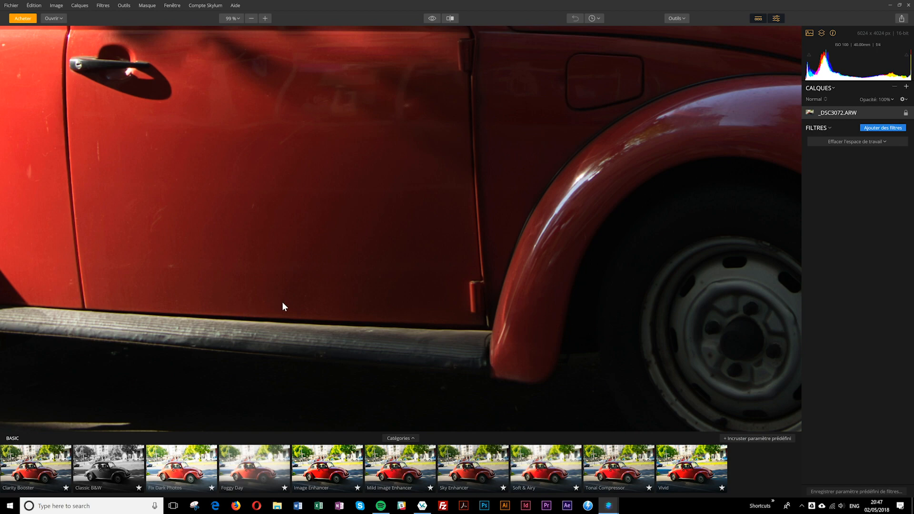
{"action": "scroll", "coordinate": [282, 302], "scroll_direction": "down", "scroll_amount": 5}
{"action": "scroll", "coordinate": [282, 302], "scroll_direction": "down", "scroll_amount": 1}
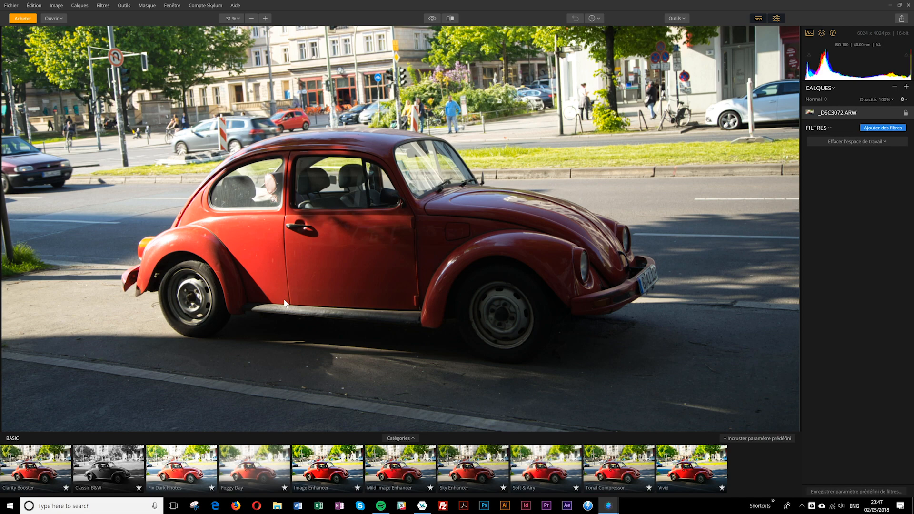
{"action": "key", "text": "f"}
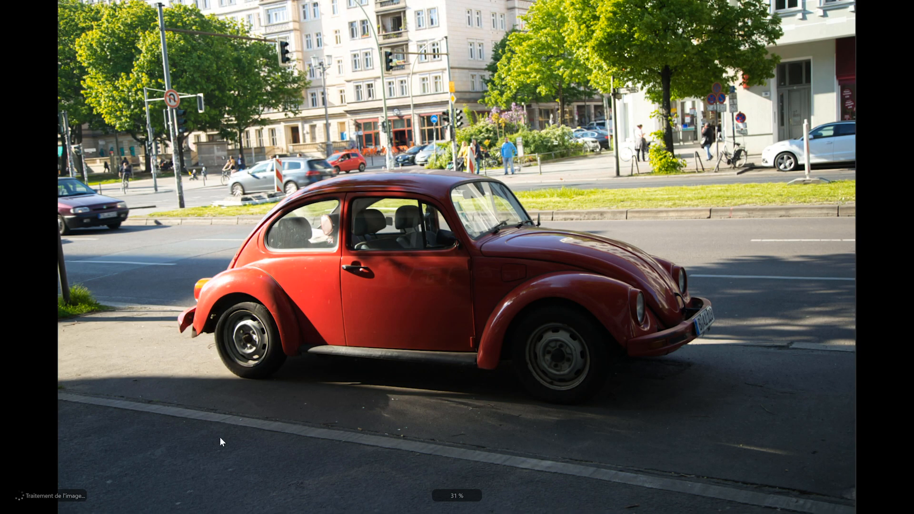
{"action": "key", "text": "f"}
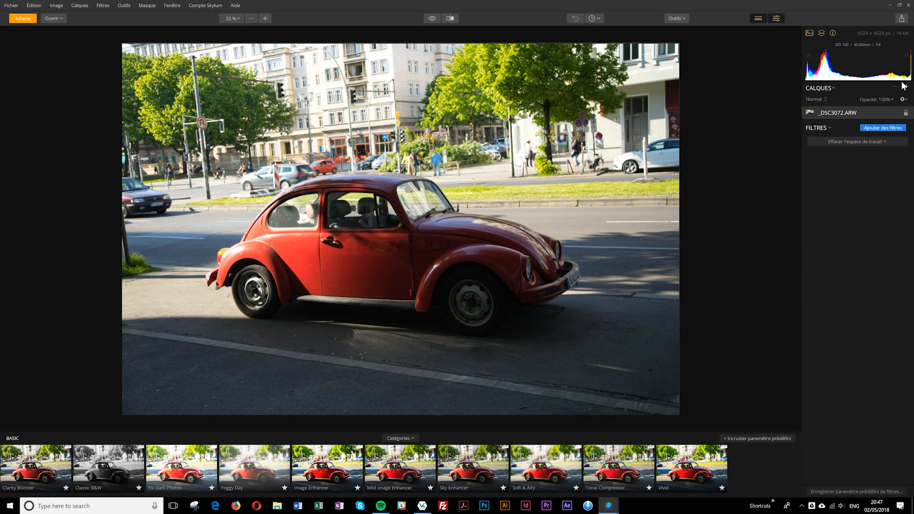
Add the Table de correspondance (LUT) filter from the Professionnel category to the photo.
{"action": "left_click", "coordinate": [880, 127]}
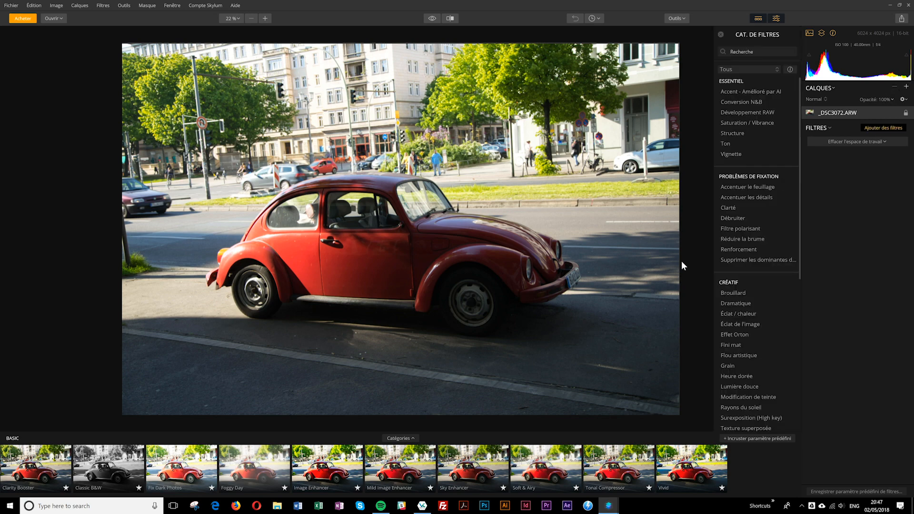
{"action": "scroll", "coordinate": [718, 267], "scroll_direction": "down", "scroll_amount": 5}
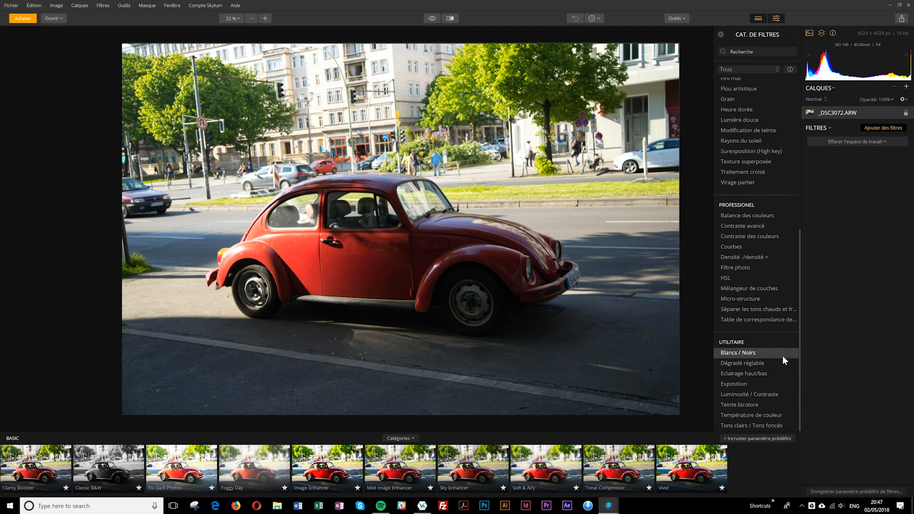
{"action": "left_click", "coordinate": [762, 319]}
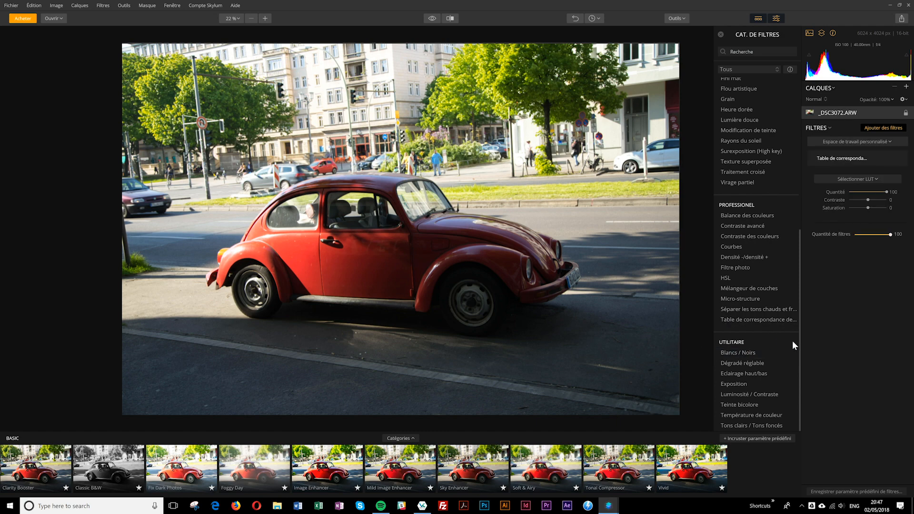
Review the LUT choices and the file formats accepted for a custom LUT without loading one.
{"action": "left_click", "coordinate": [856, 179]}
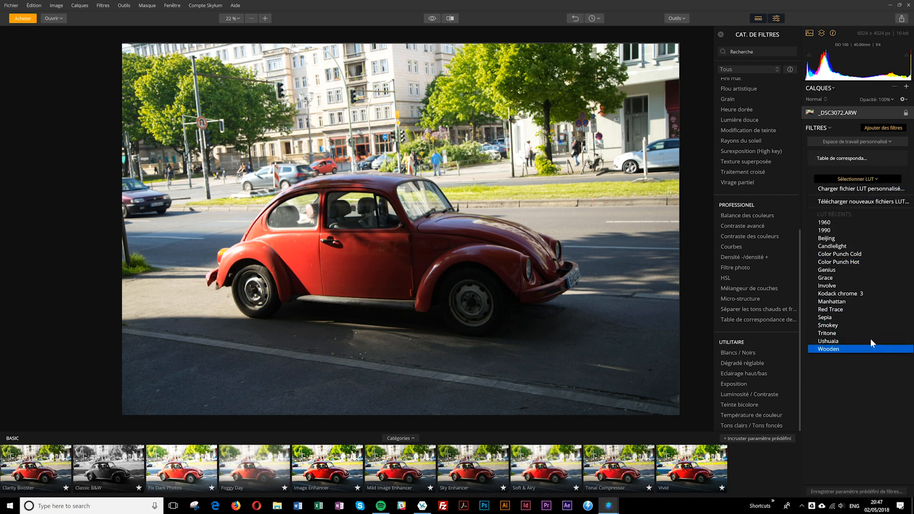
{"action": "left_click", "coordinate": [857, 190]}
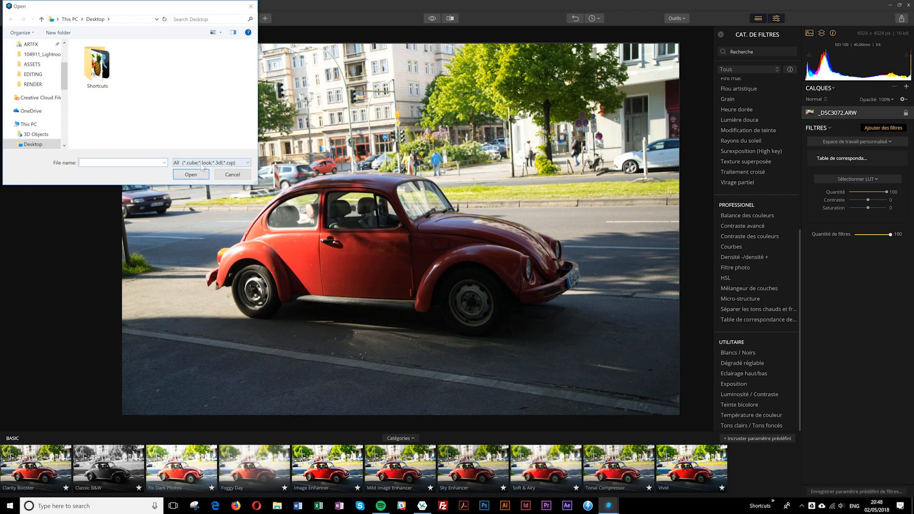
{"action": "left_click", "coordinate": [242, 176]}
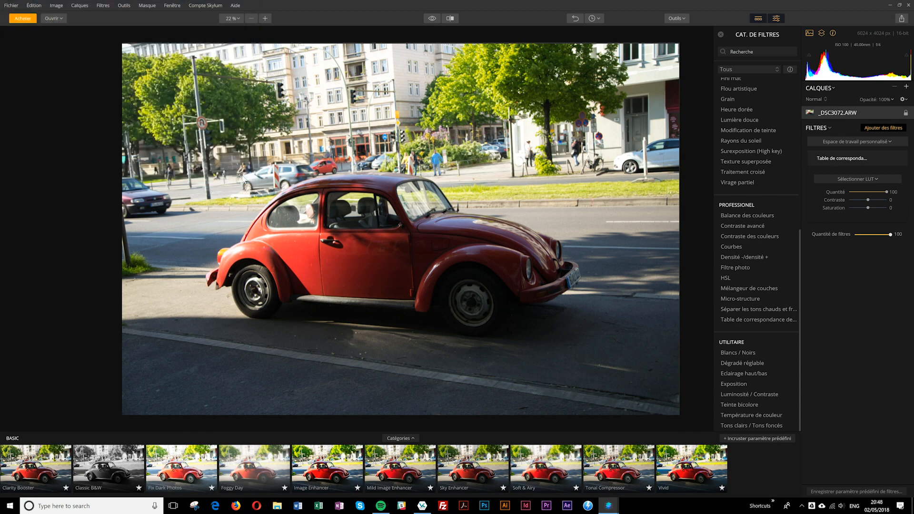